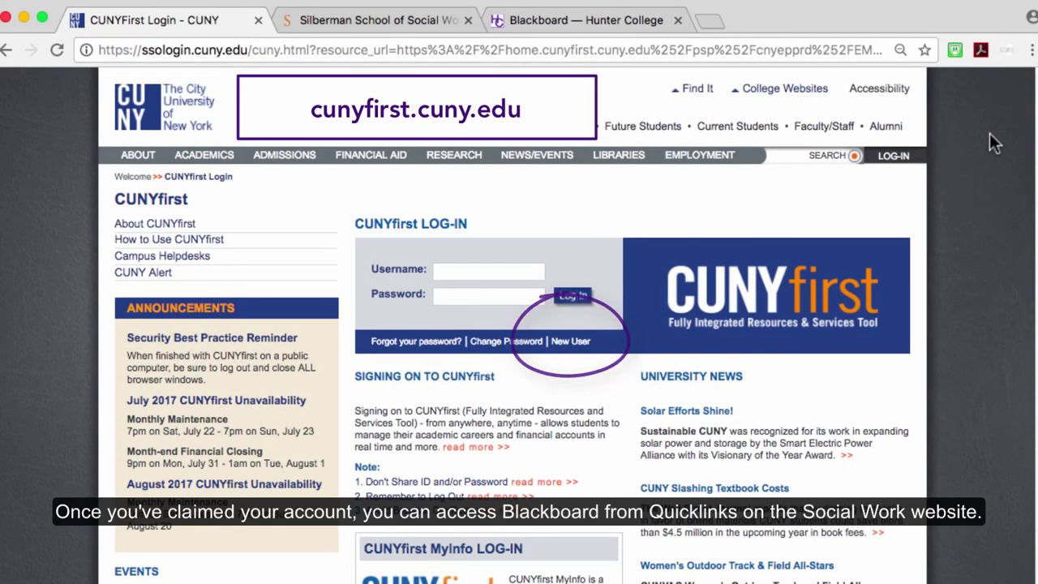
# - Move from the Silberman School of Social Work site to the Hunter College Blackboard information page
pyautogui.click(409, 22)
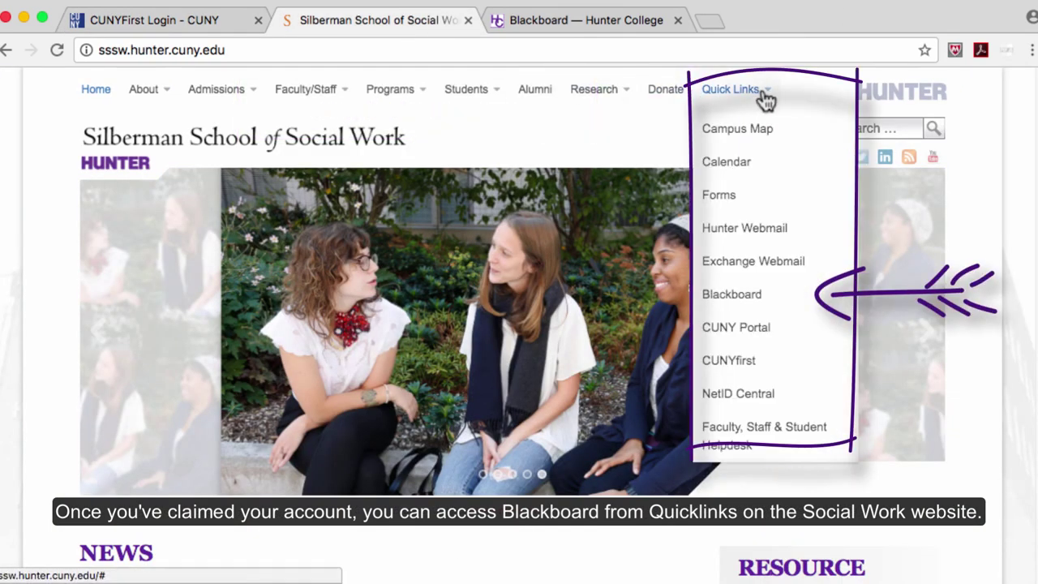
pyautogui.click(600, 23)
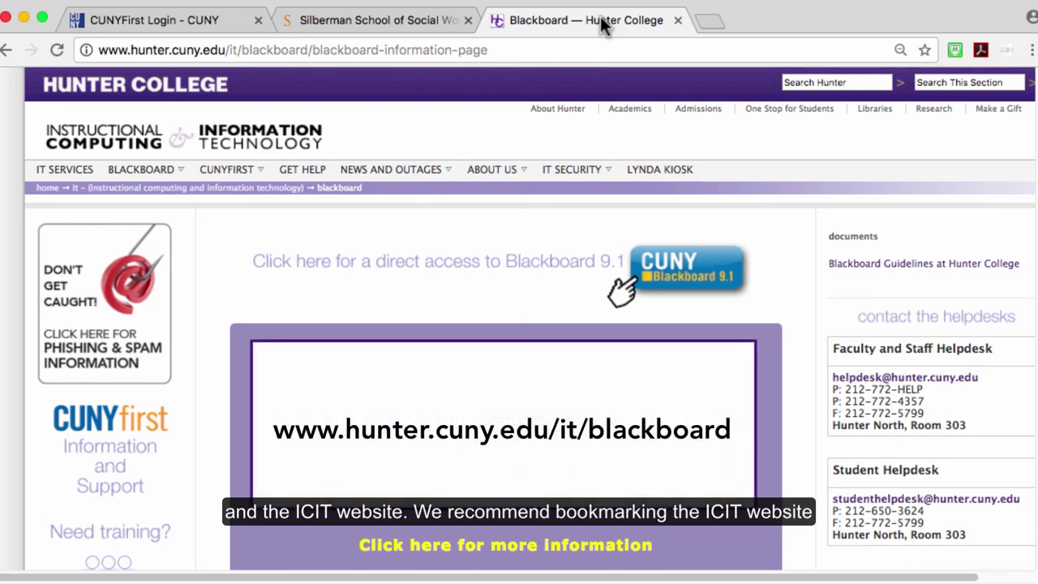
pyautogui.moveTo(162, 174)
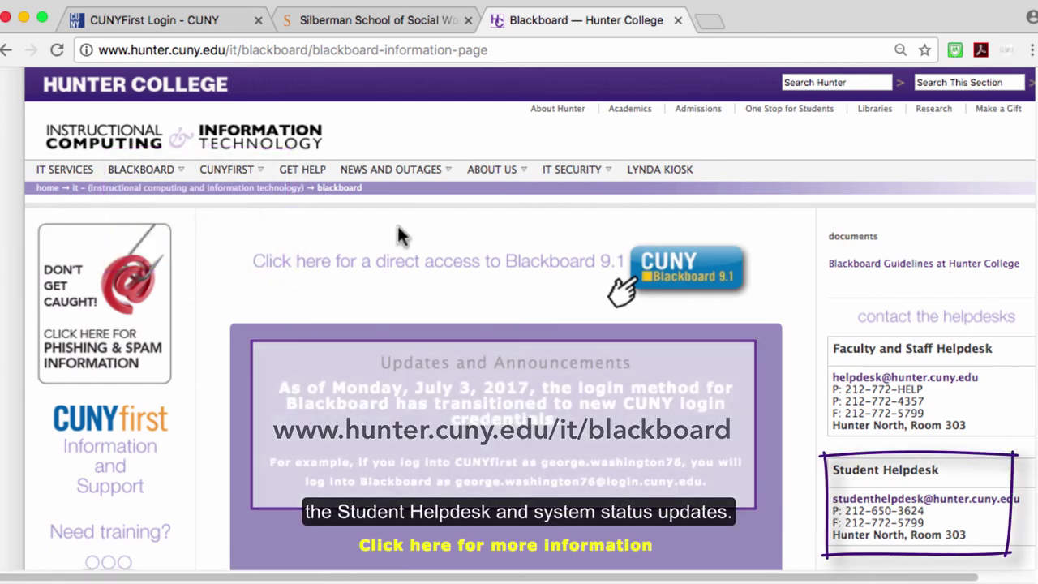
pyautogui.scroll(-10, 397, 227)
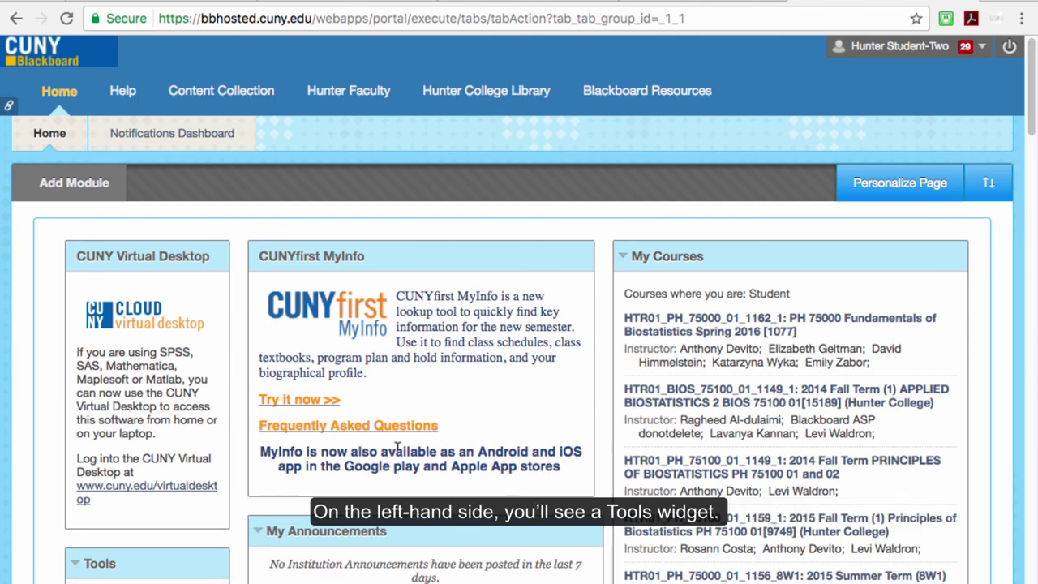
pyautogui.scroll(-5, 252, 442)
pyautogui.scroll(-2, 260, 441)
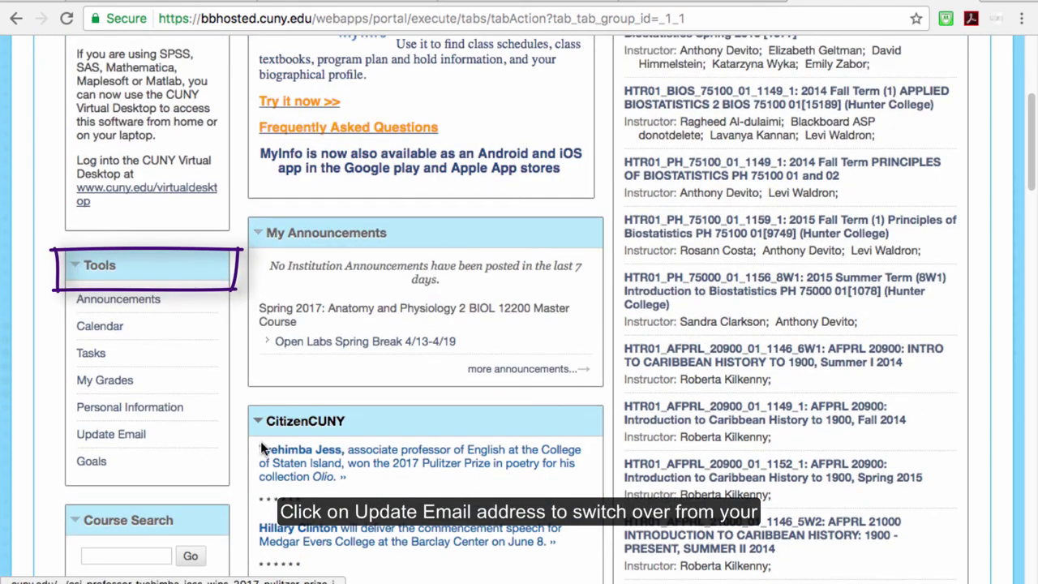
pyautogui.click(111, 435)
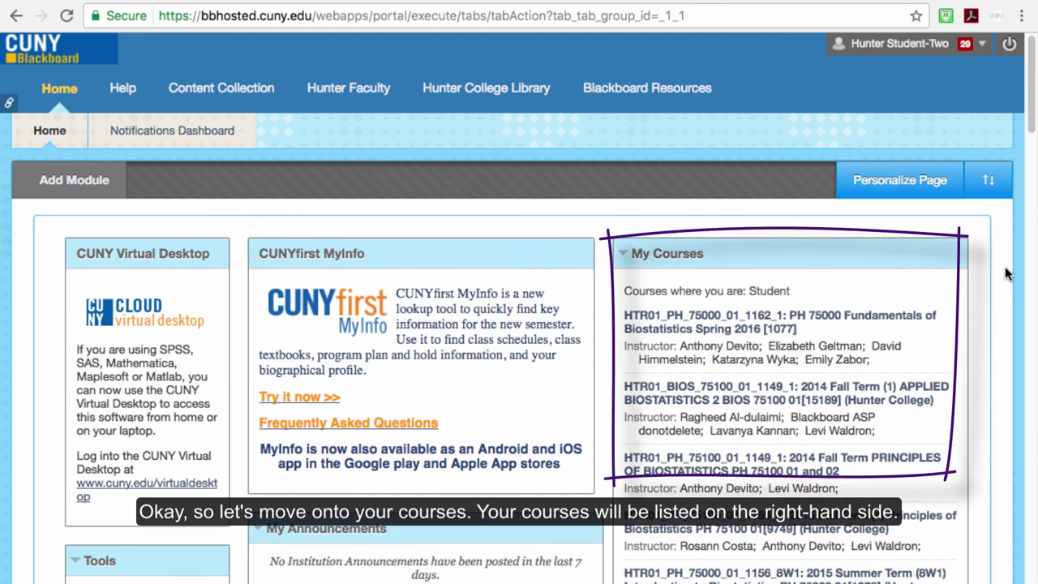
# - Collapse and re-expand the My Courses list on the CUNY Blackboard home page
pyautogui.click(625, 255)
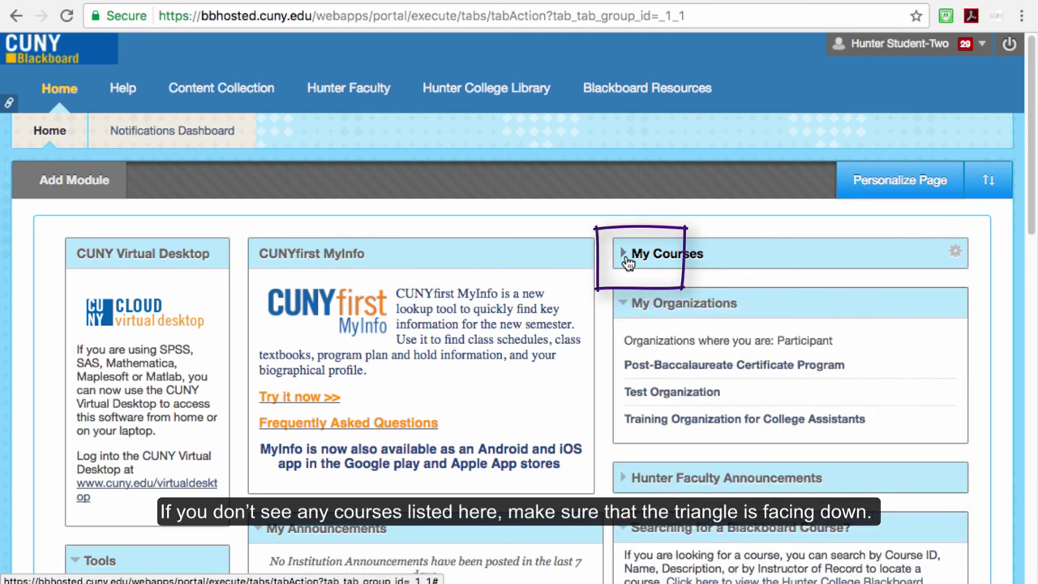
pyautogui.click(626, 256)
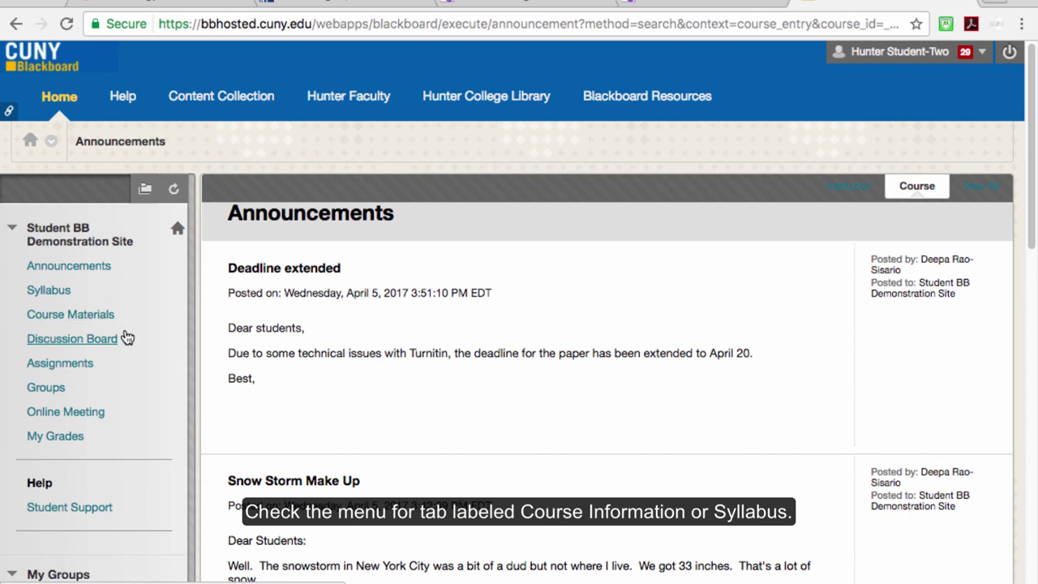
# - Open the Course Syllabus PDF from the course's Syllabus section
pyautogui.click(66, 293)
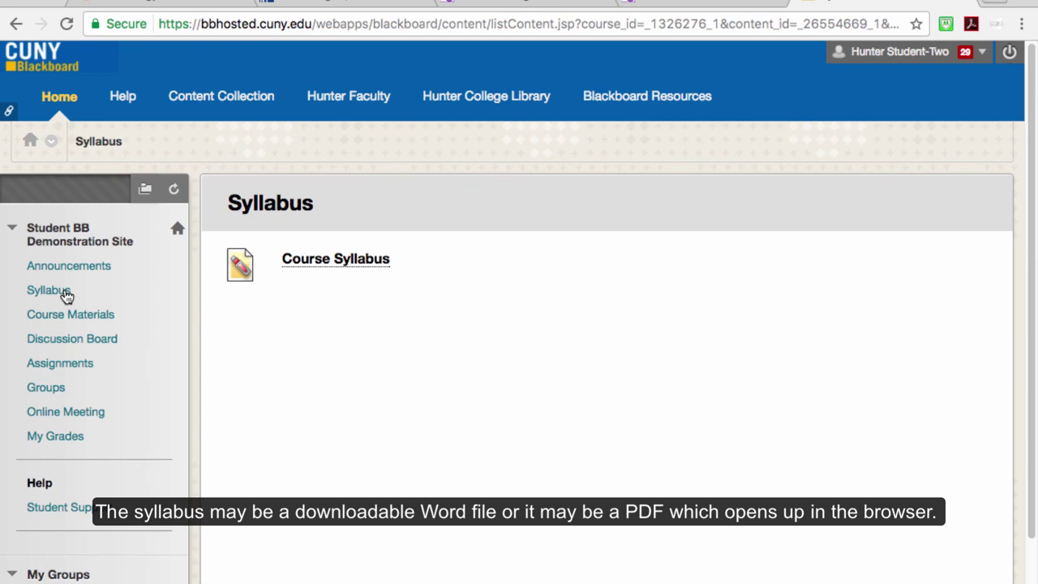
pyautogui.click(353, 264)
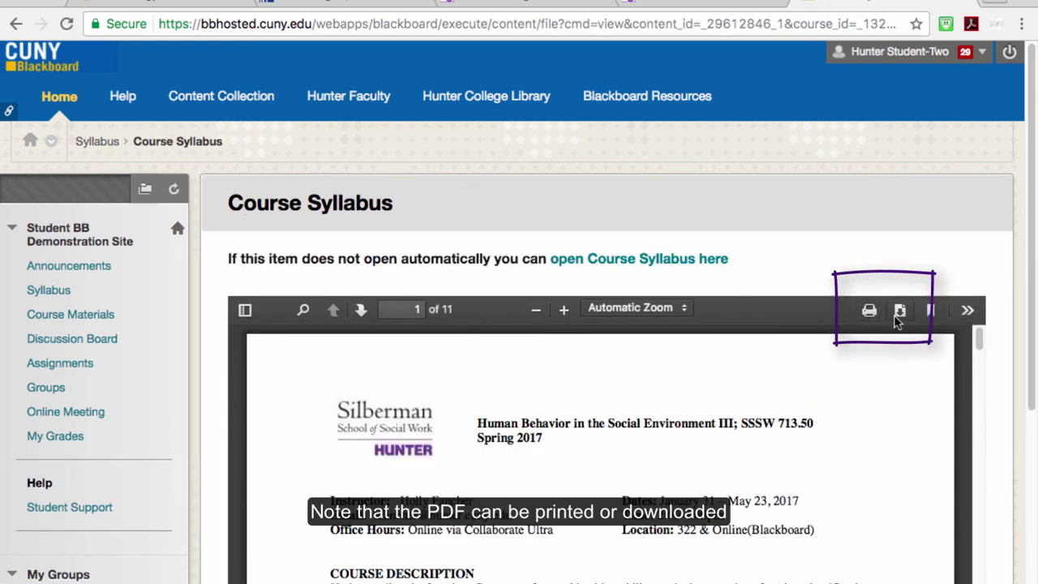
pyautogui.scroll(-1, 1011, 421)
# - Read the syllabus from Course Expectations down to the week-by-week readings list
pyautogui.scroll(-4, 1011, 422)
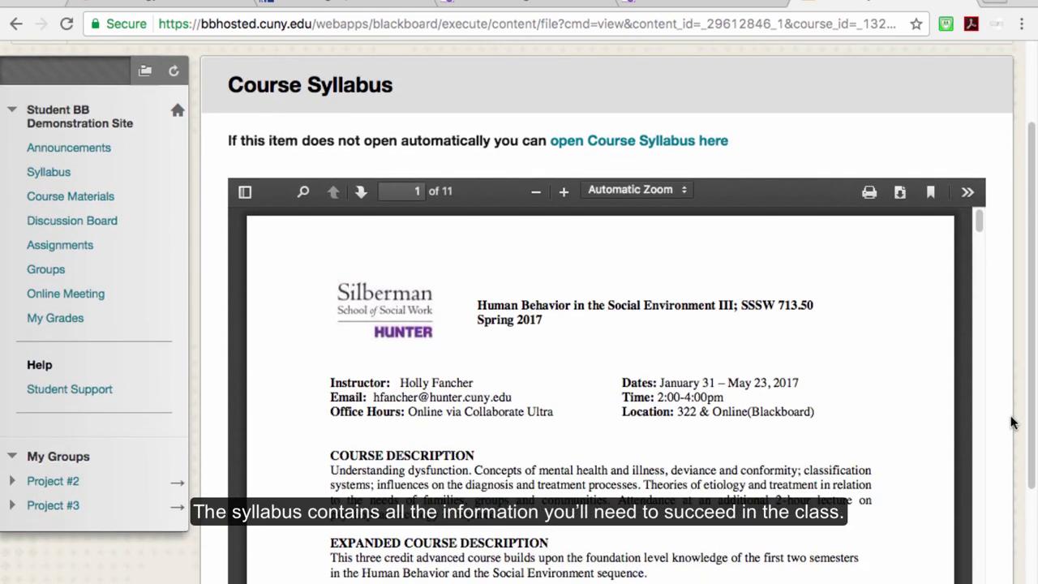
pyautogui.scroll(-3, 1011, 421)
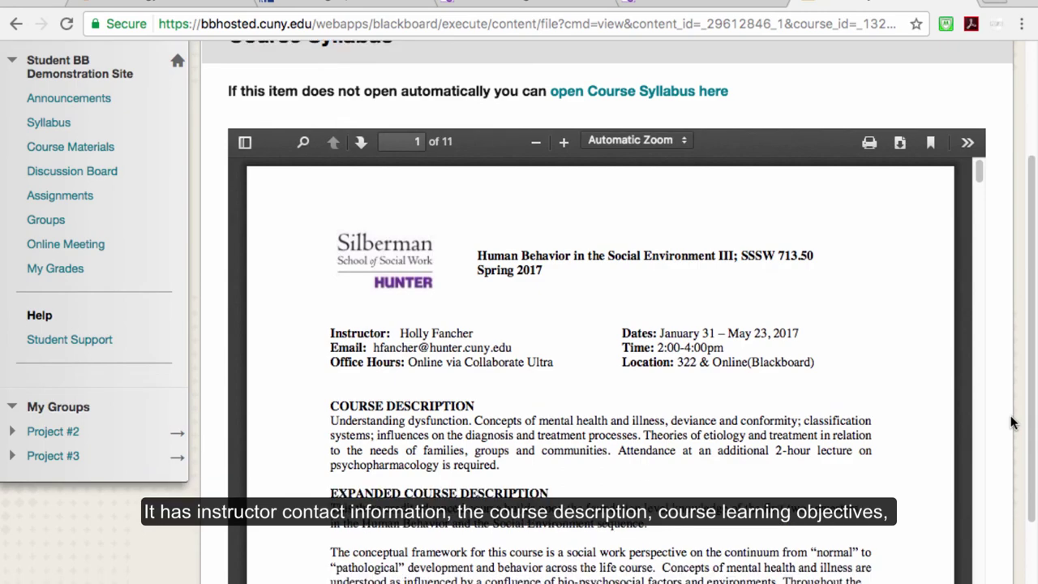
pyautogui.scroll(-10, 846, 417)
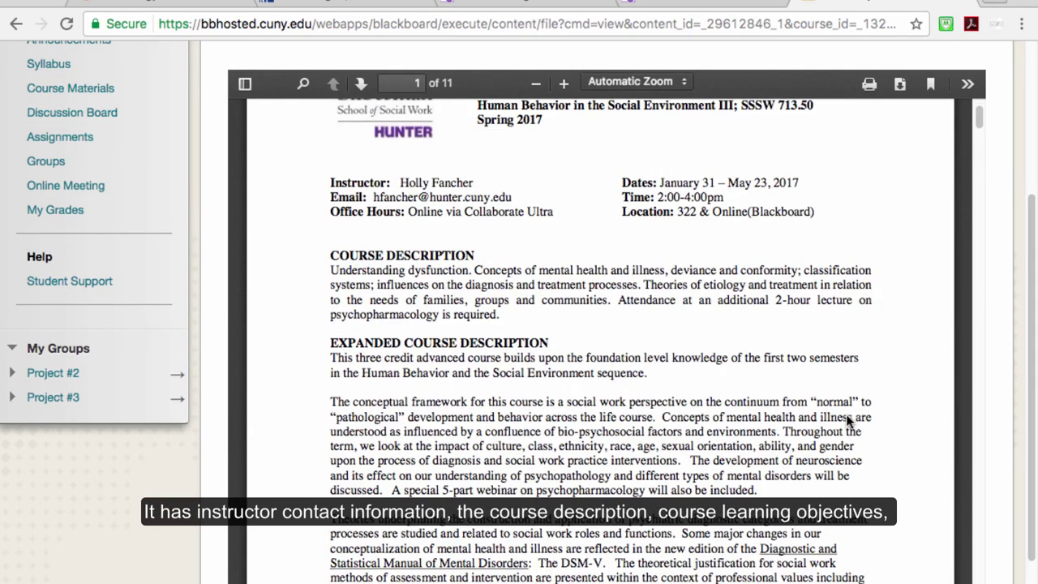
pyautogui.scroll(-6, 847, 420)
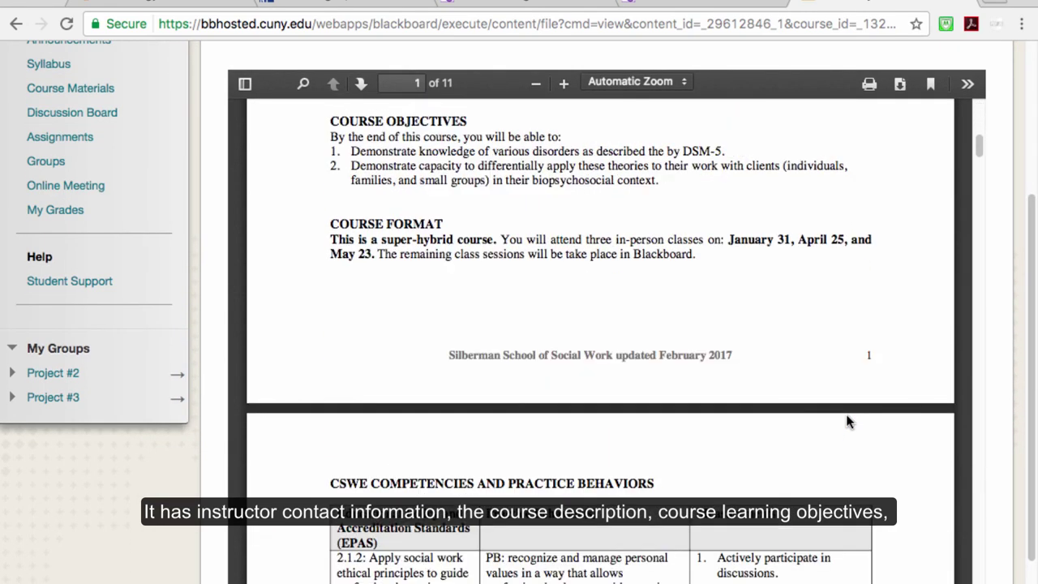
pyautogui.scroll(-10, 847, 415)
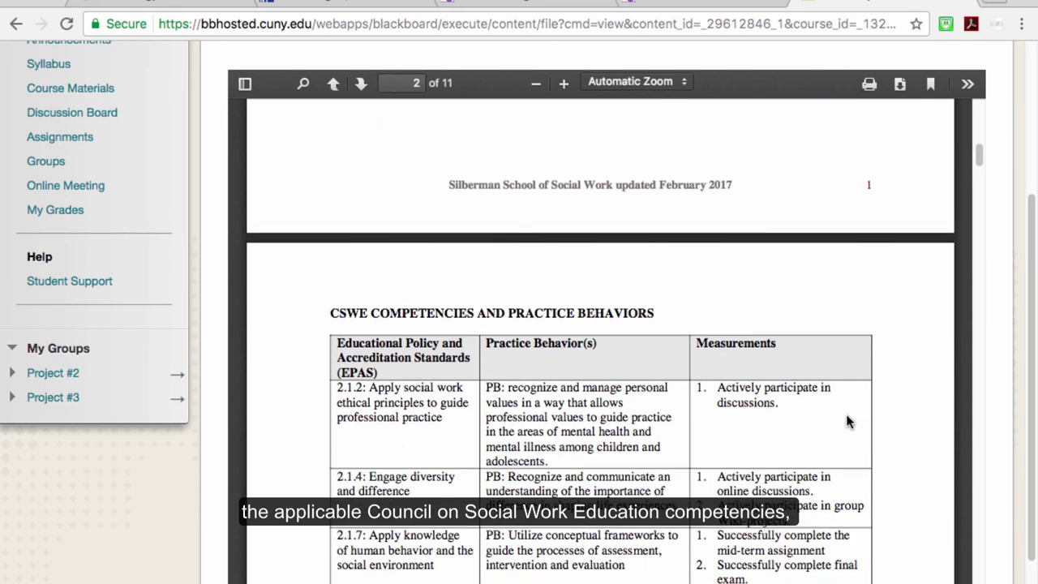
pyautogui.scroll(-2, 848, 421)
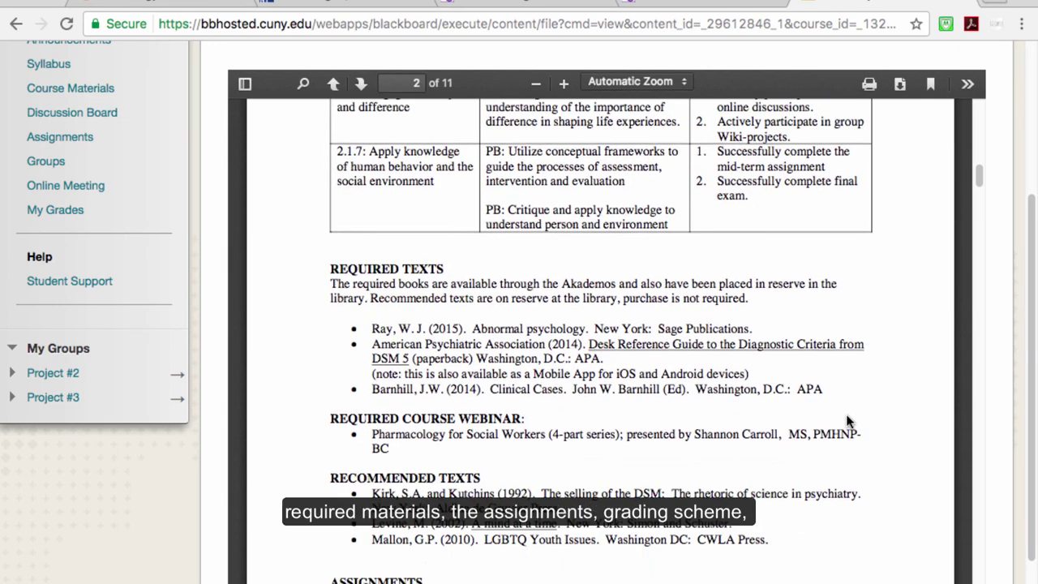
pyautogui.scroll(-9, 848, 421)
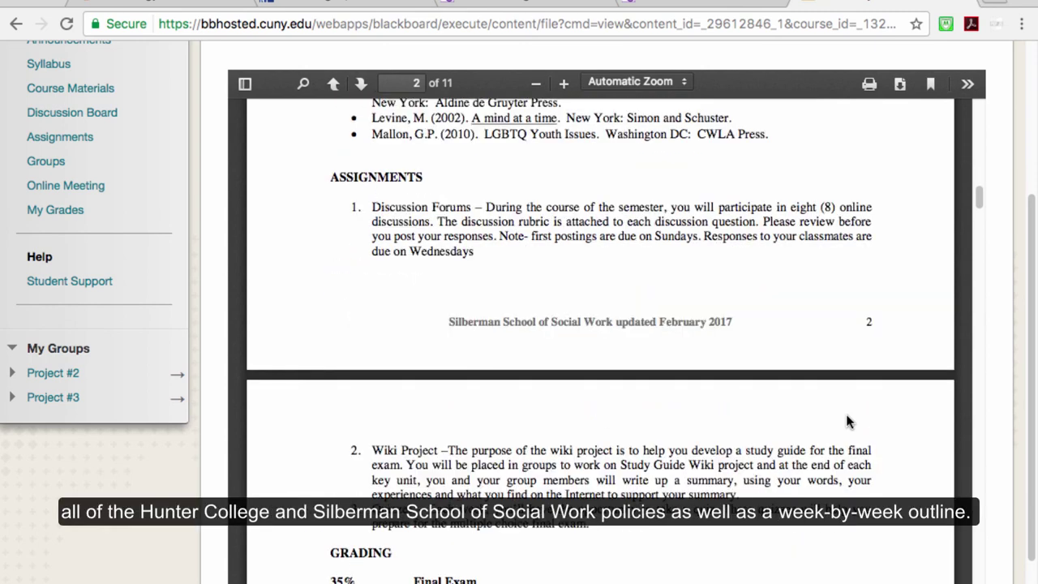
pyautogui.scroll(-3, 847, 421)
pyautogui.scroll(-1, 847, 421)
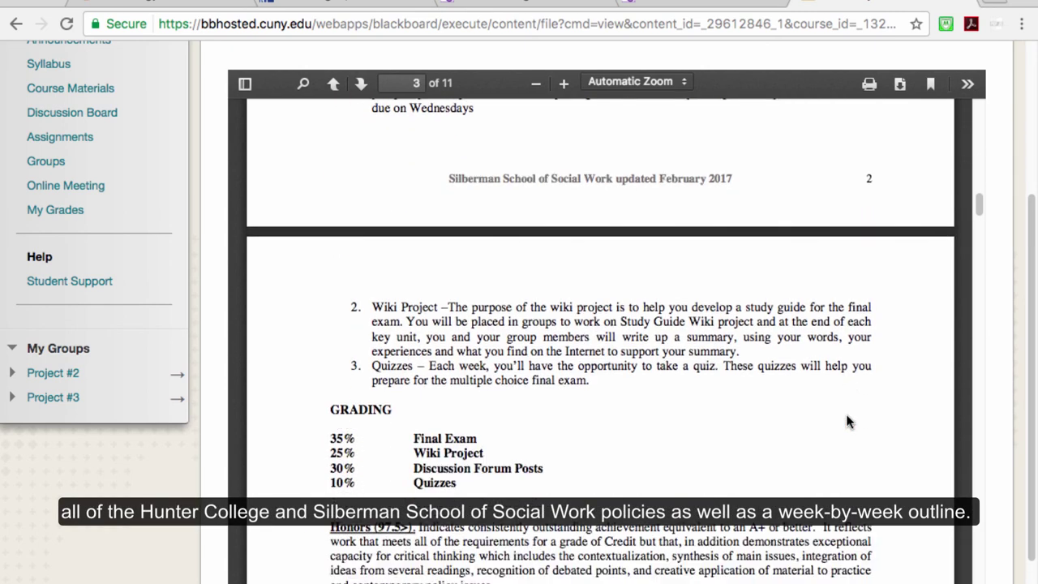
pyautogui.scroll(-20, 848, 421)
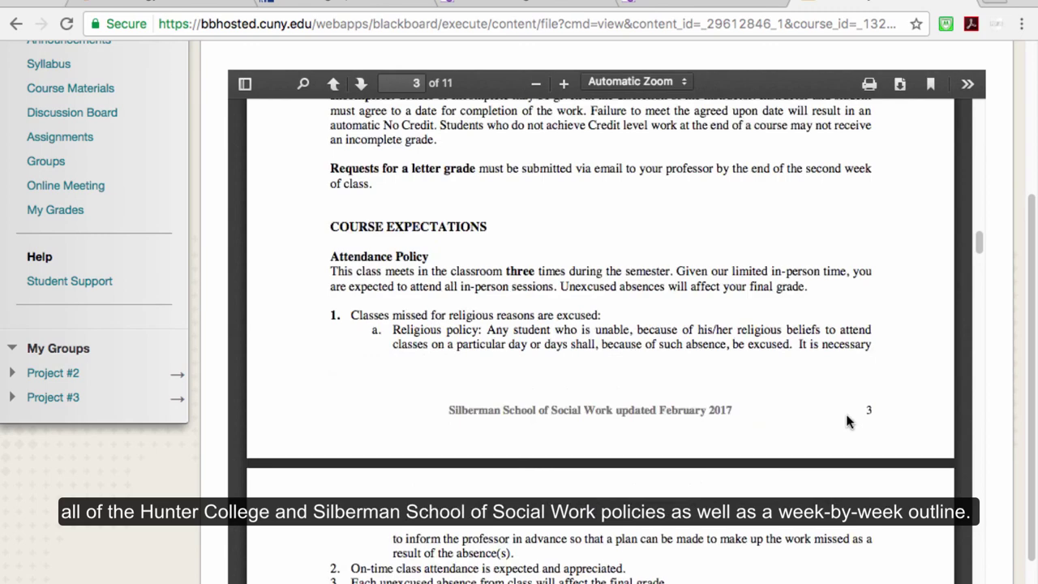
pyautogui.scroll(-8, 847, 421)
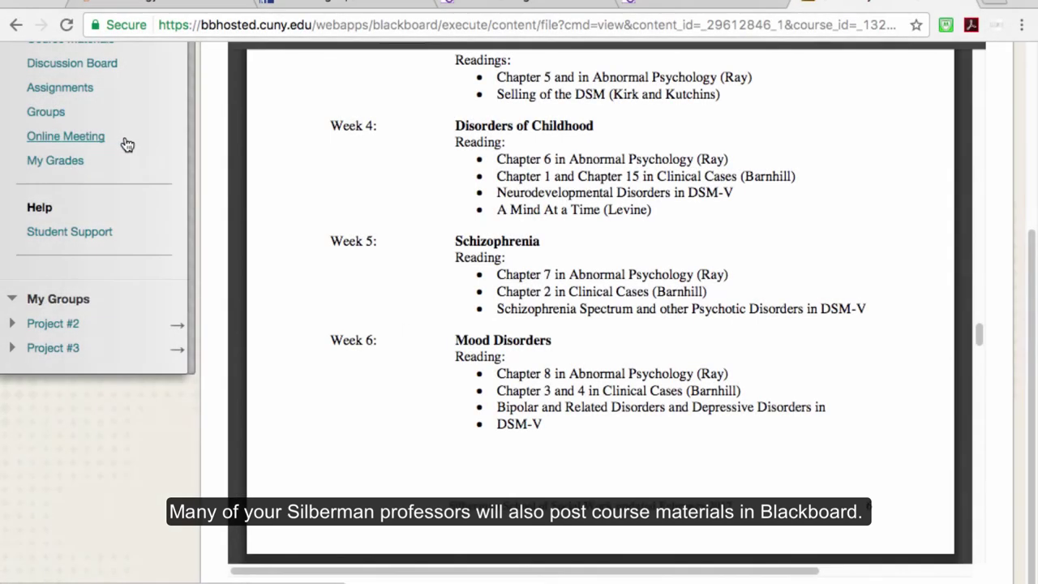
pyautogui.scroll(2, 127, 143)
# - Browse Course Materials, including Week 3_PPT_Slides(1).pptx and the embedded talk video
pyautogui.click(108, 182)
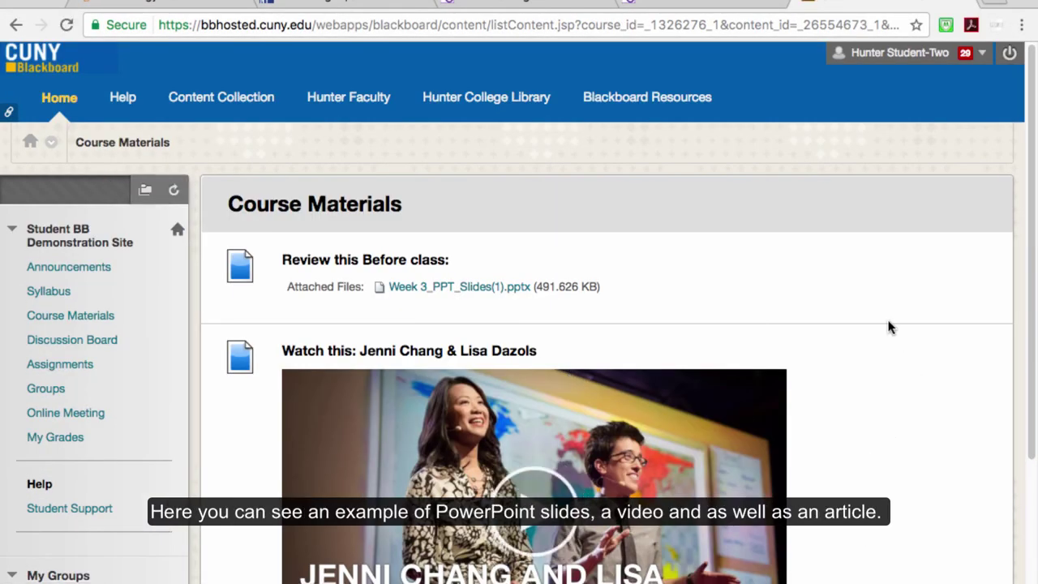
pyautogui.scroll(-2, 889, 326)
pyautogui.scroll(-1, 890, 326)
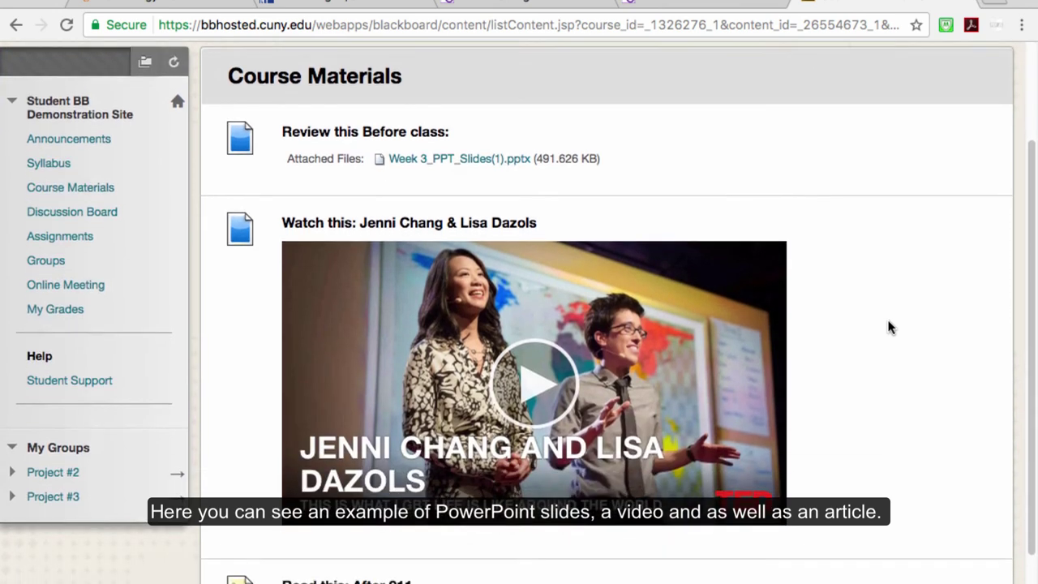
pyautogui.scroll(-2, 890, 326)
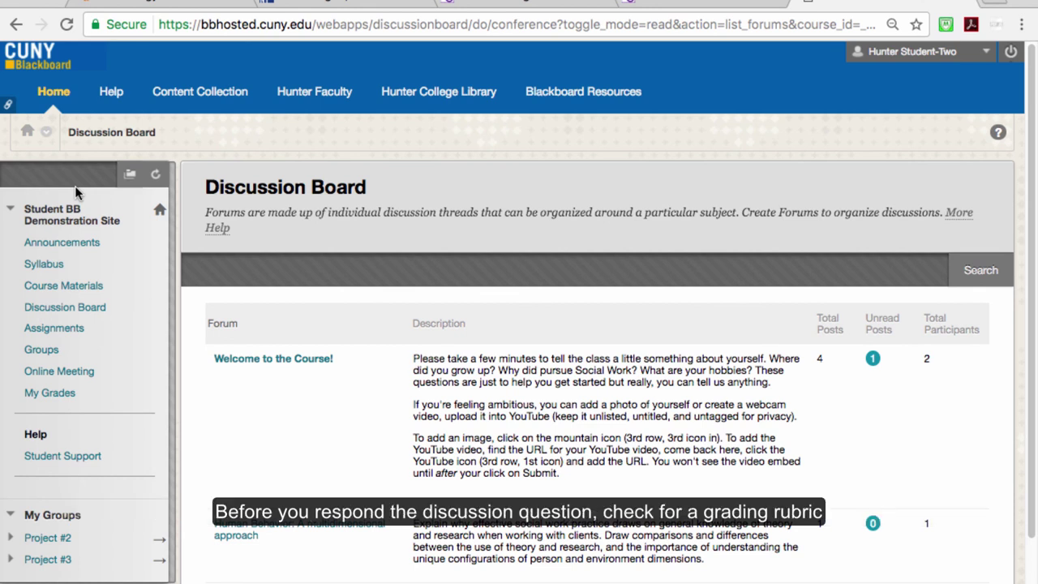
# - Open the Human Behavior forum and view its grading information rubric
pyautogui.click(348, 533)
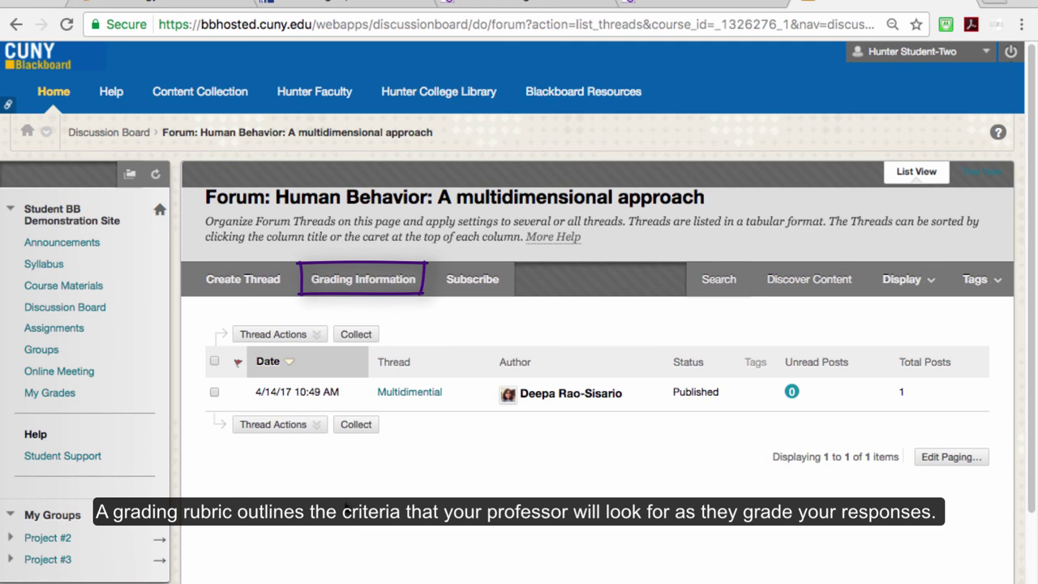
pyautogui.click(362, 286)
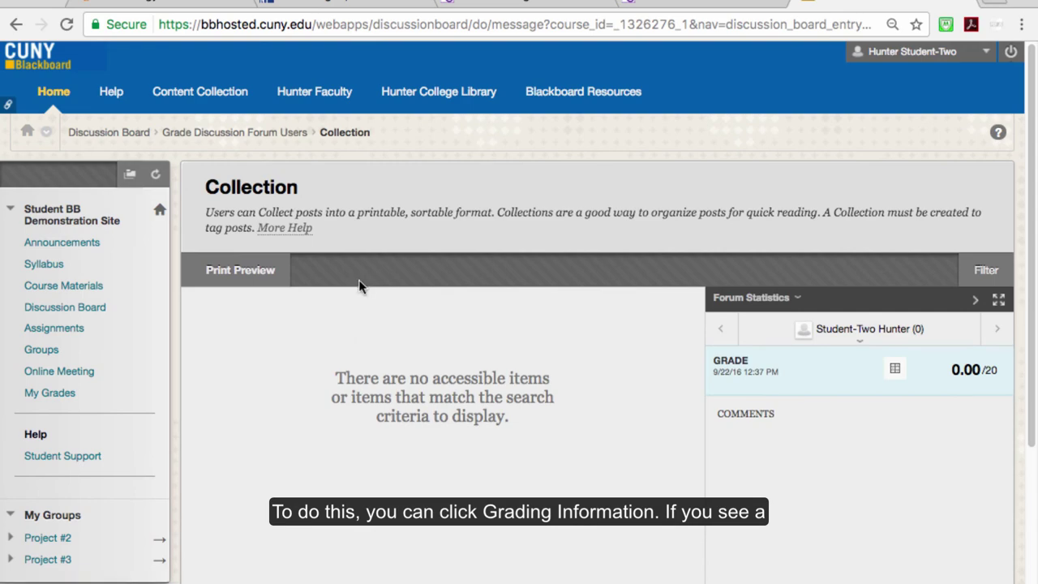
pyautogui.click(894, 370)
pyautogui.scroll(-8, 713, 450)
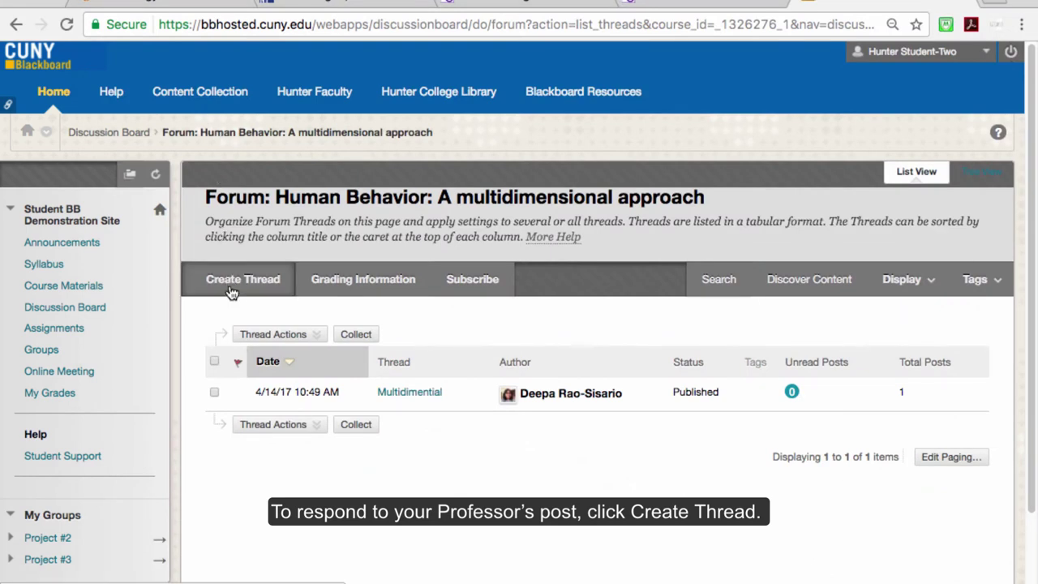
# - Open the Multidimential thread and start a reply to the classmate's post
pyautogui.click(274, 334)
pyautogui.click(433, 393)
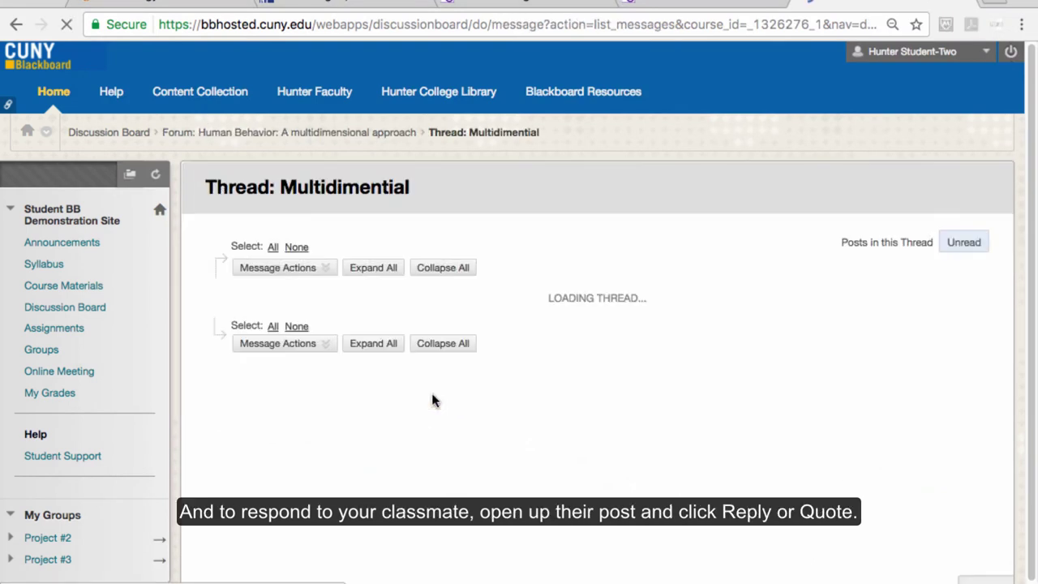
pyautogui.scroll(-1, 432, 397)
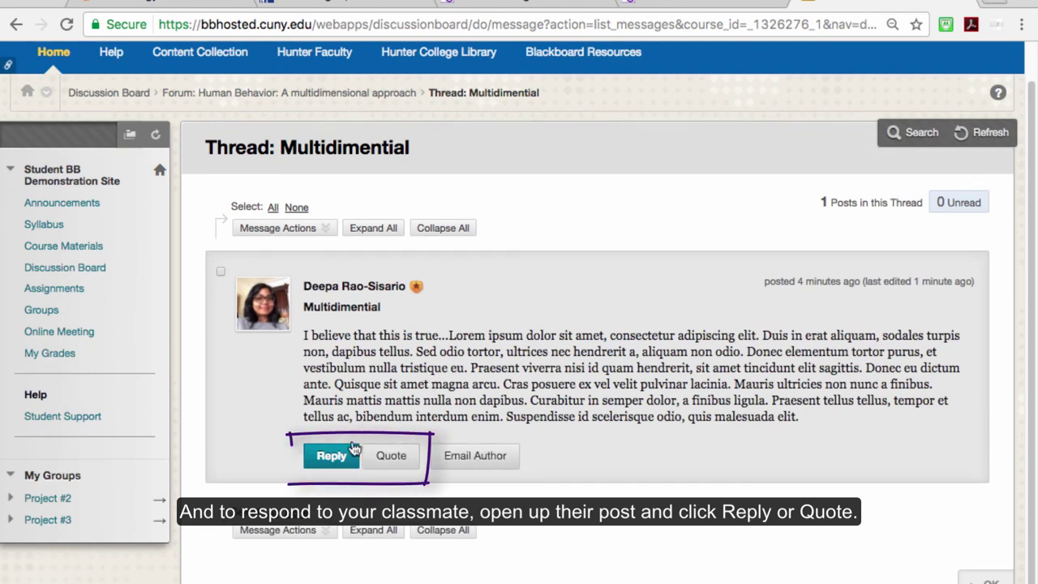
pyautogui.click(396, 459)
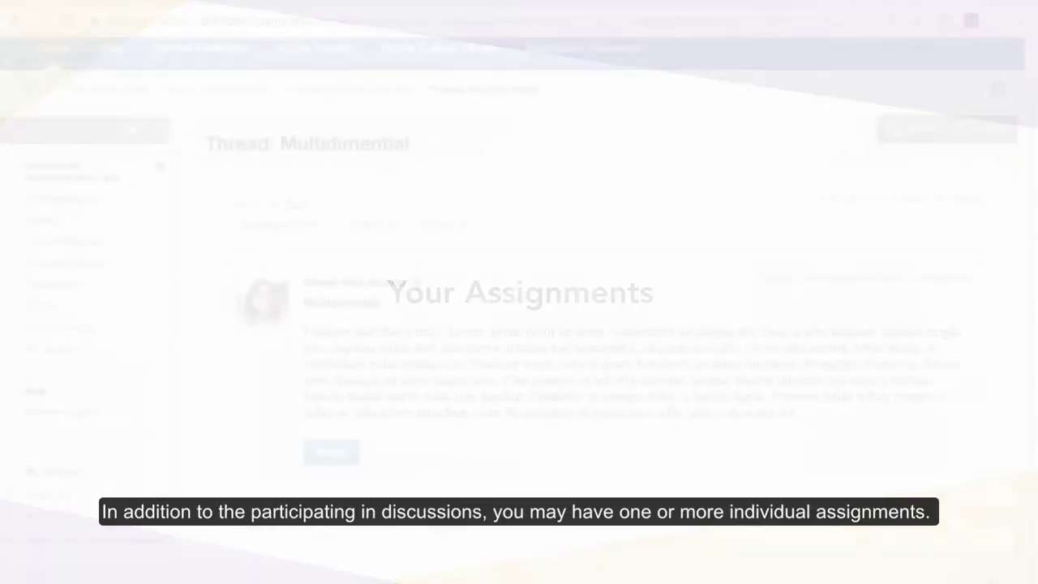
# - Review the Literature Review, Research Paper Part 1 assignment and its rubric, then cancel out
pyautogui.click(50, 284)
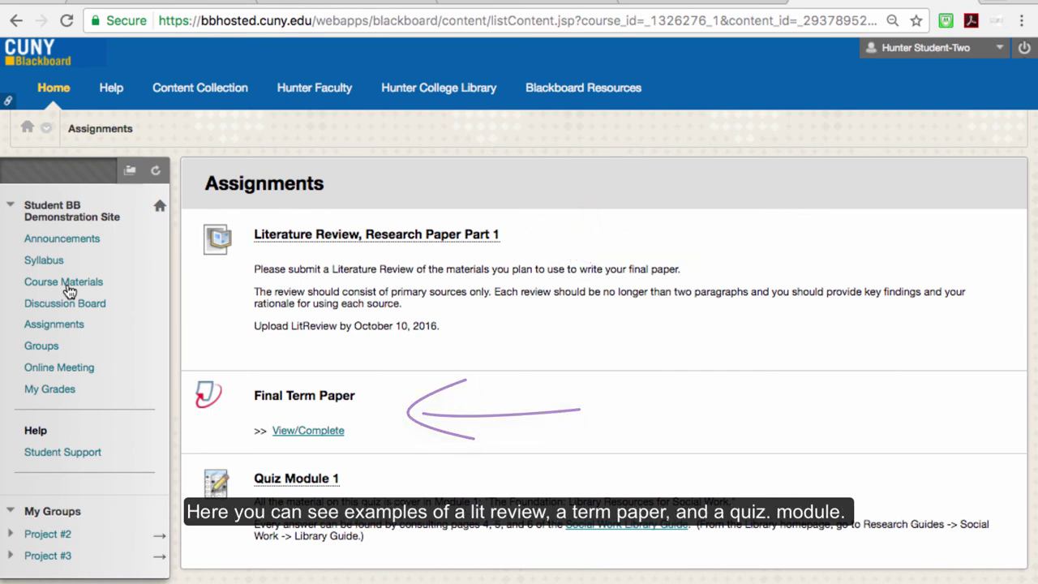
pyautogui.click(390, 235)
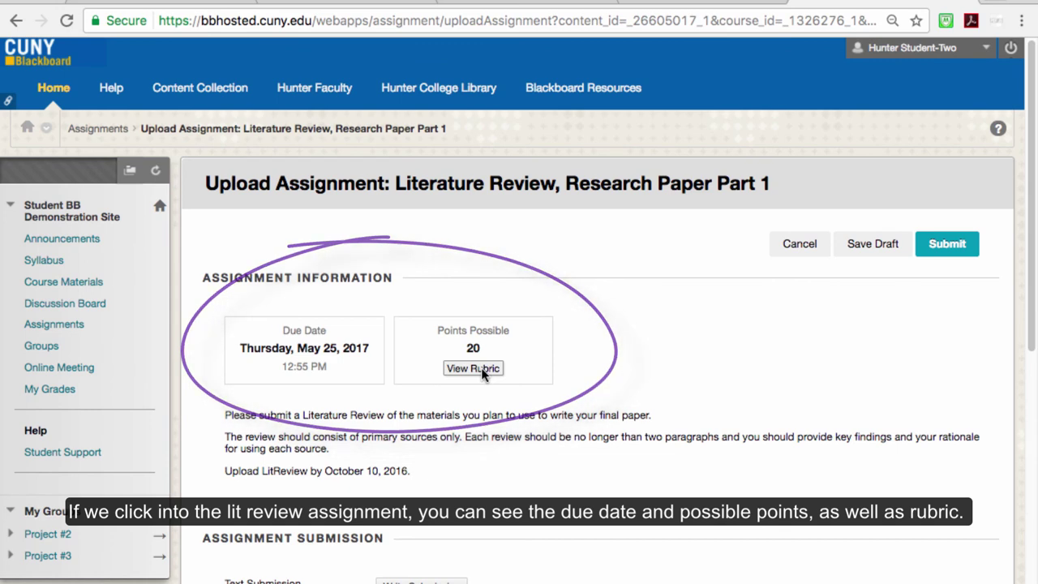
pyautogui.click(481, 367)
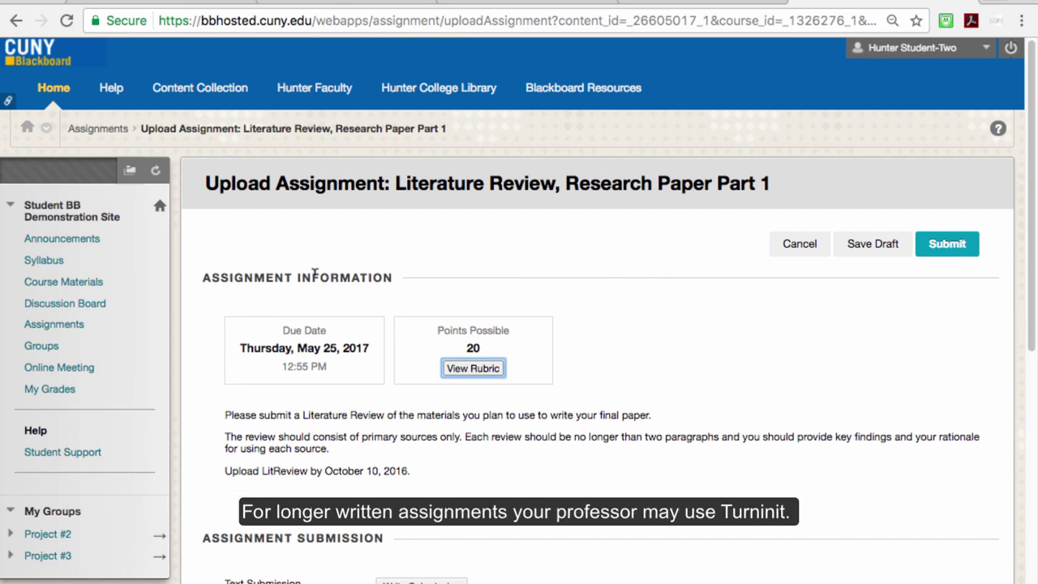
pyautogui.click(773, 254)
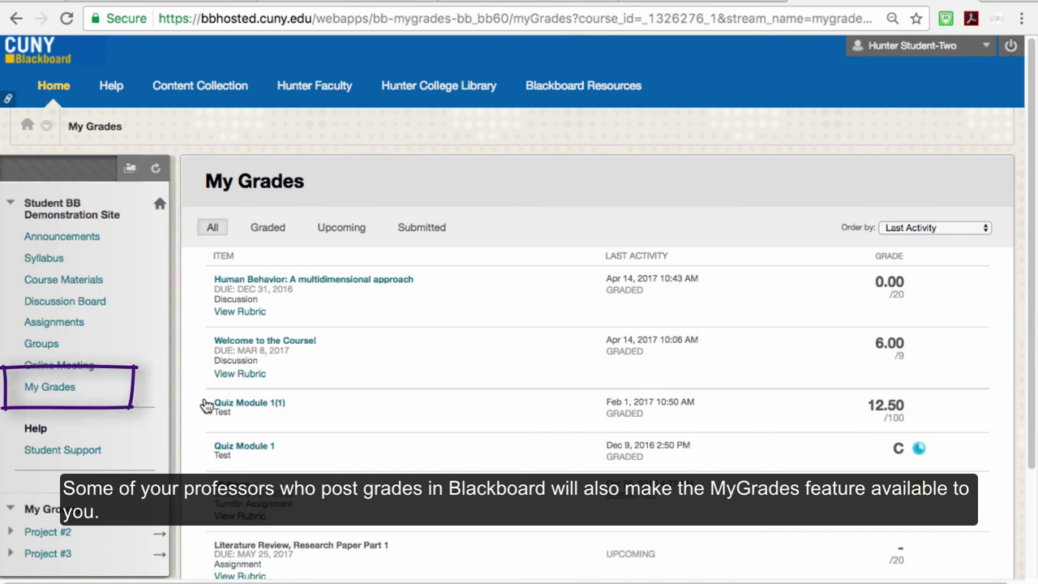
# - Scroll through the course grades, then bring up the Student Support help desk contacts
pyautogui.scroll(-2, 440, 411)
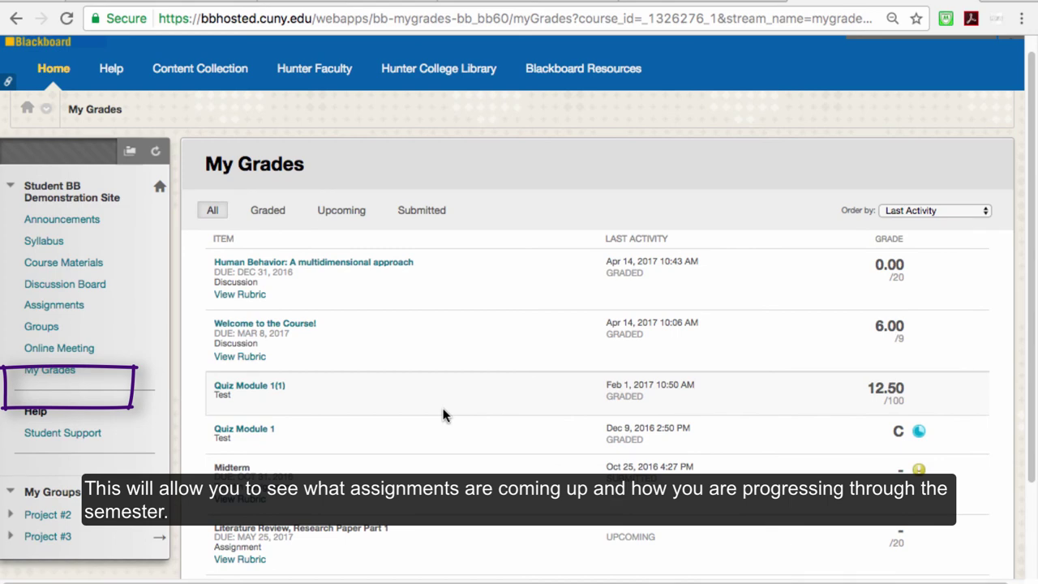
pyautogui.scroll(-2, 443, 415)
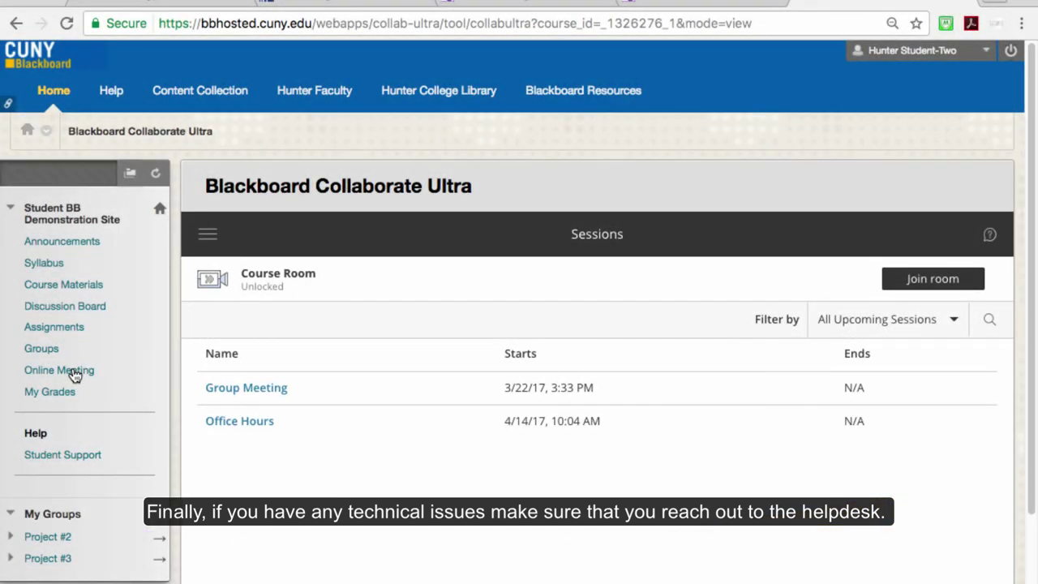
pyautogui.click(70, 458)
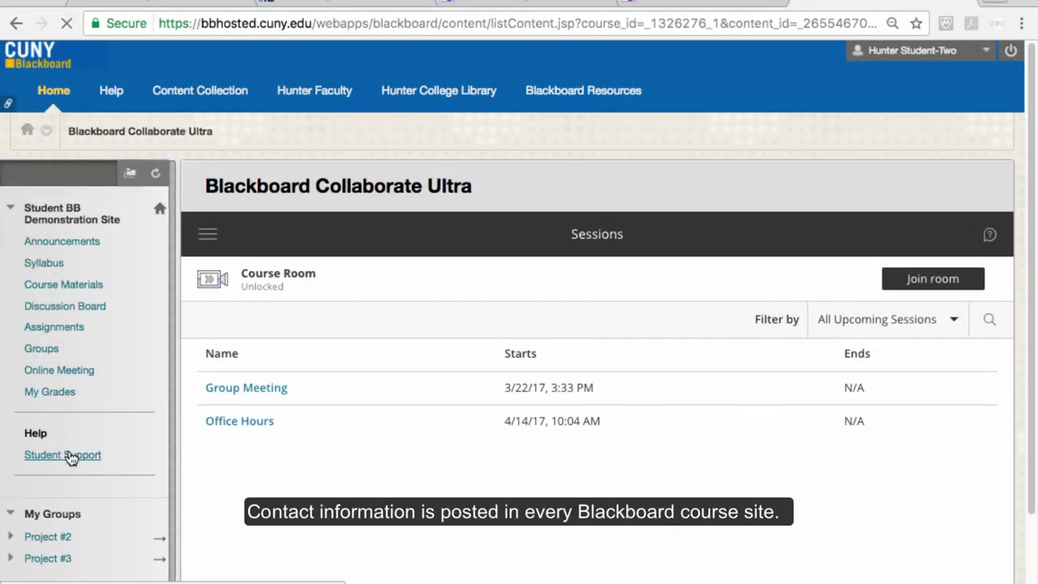